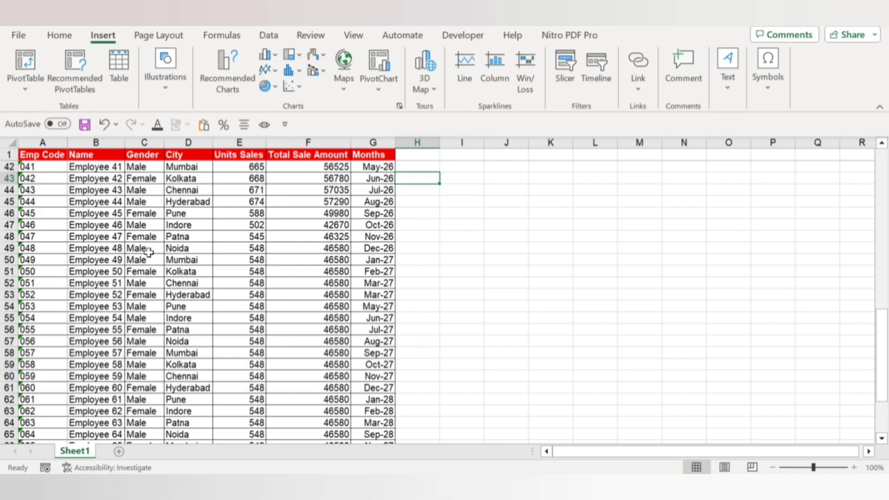
- Select cells in the sales data and open the PivotTable dialog, then cancel it
click(50, 190)
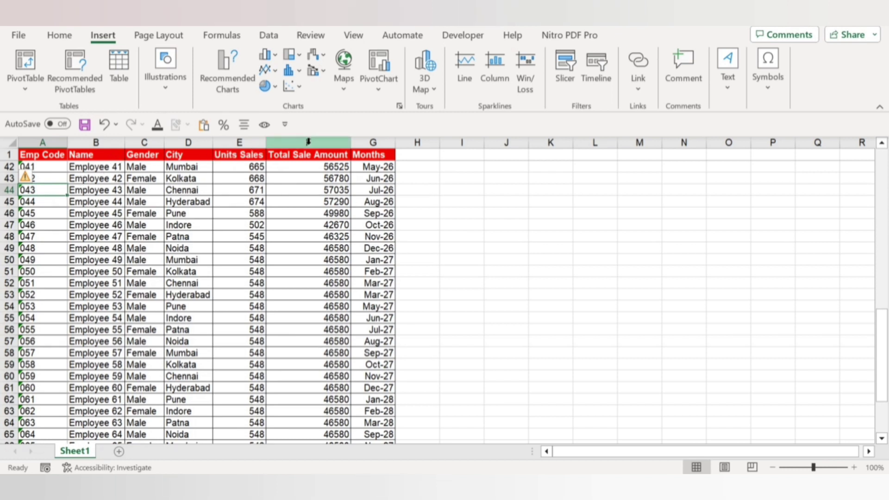
click(385, 156)
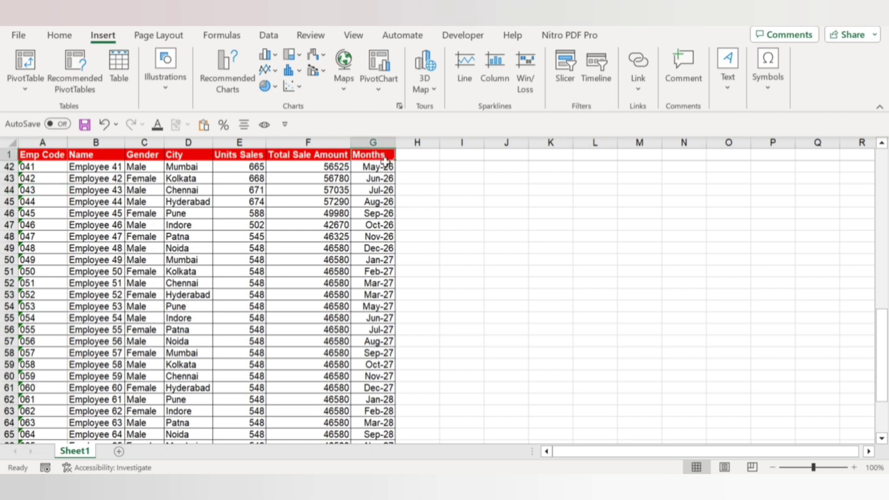
click(128, 158)
key(Home)
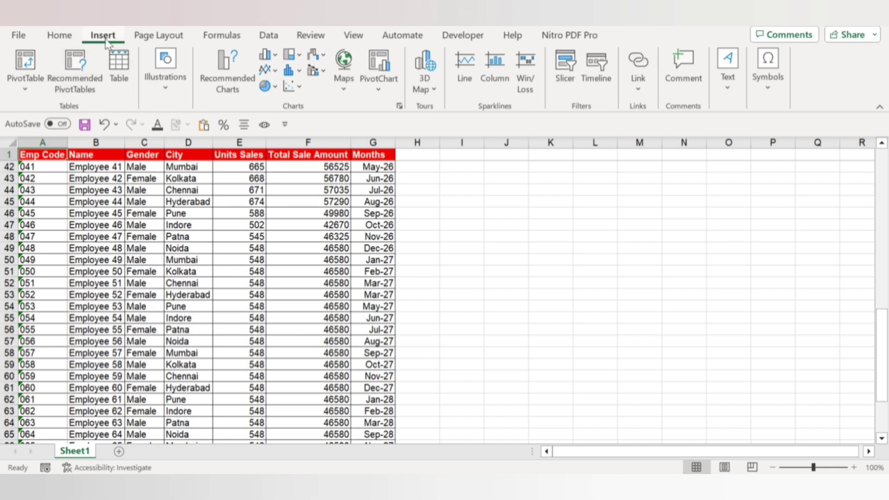
click(27, 90)
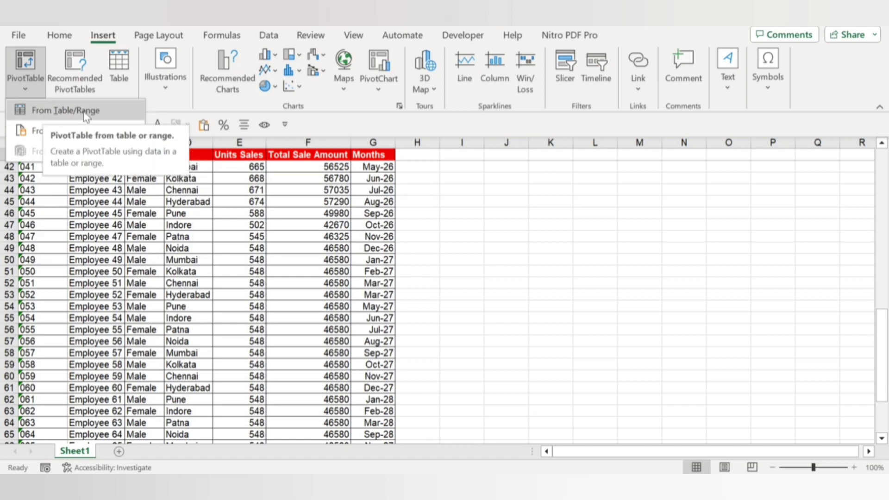
click(85, 115)
scroll(99, 269, down, 4)
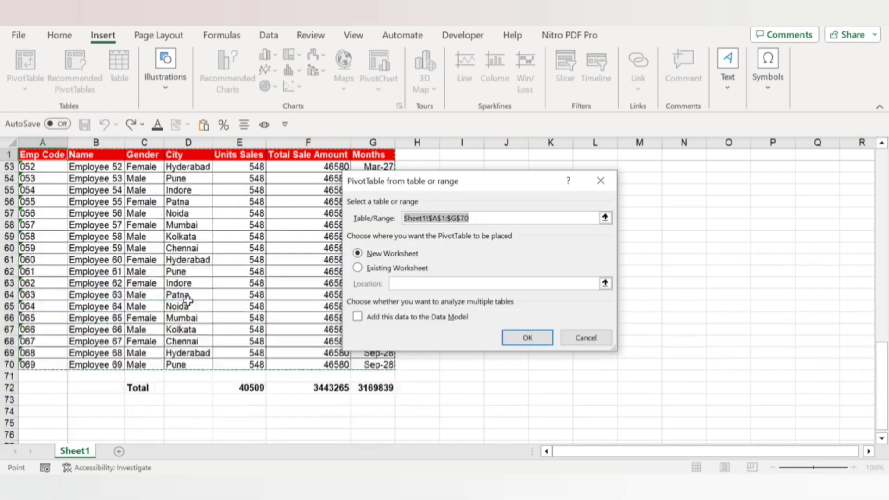
scroll(188, 301, up, 8)
scroll(492, 334, up, 4)
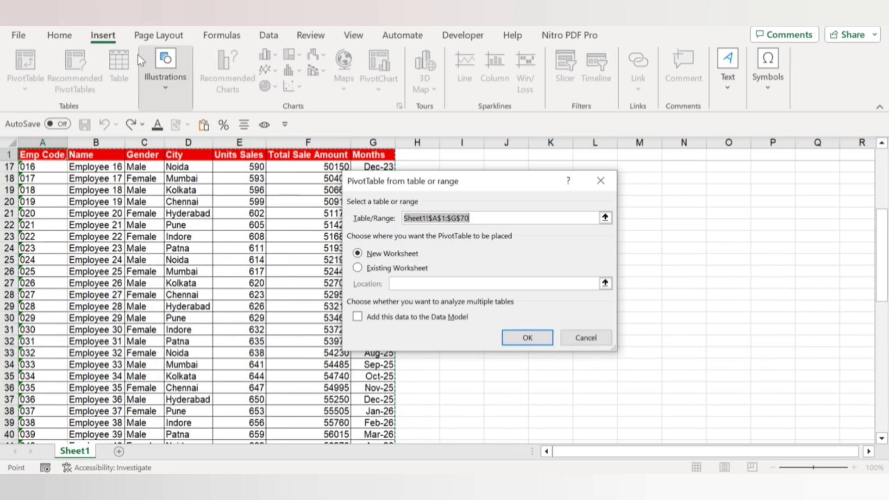
click(586, 338)
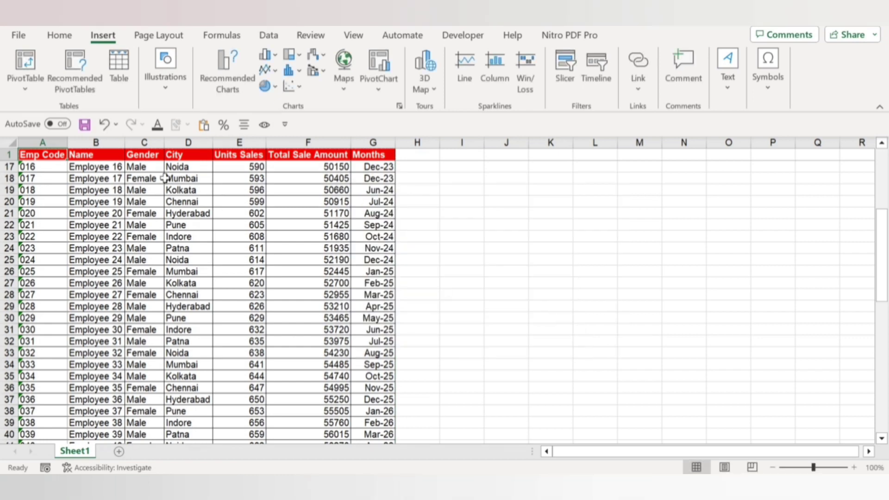
- Select A1:G70 and build an empty PivotTable on a new worksheet with the PivotTable Wizard (Alt+D+P)
key(ctrl+shift+Right)
key(ctrl+shift+Down)
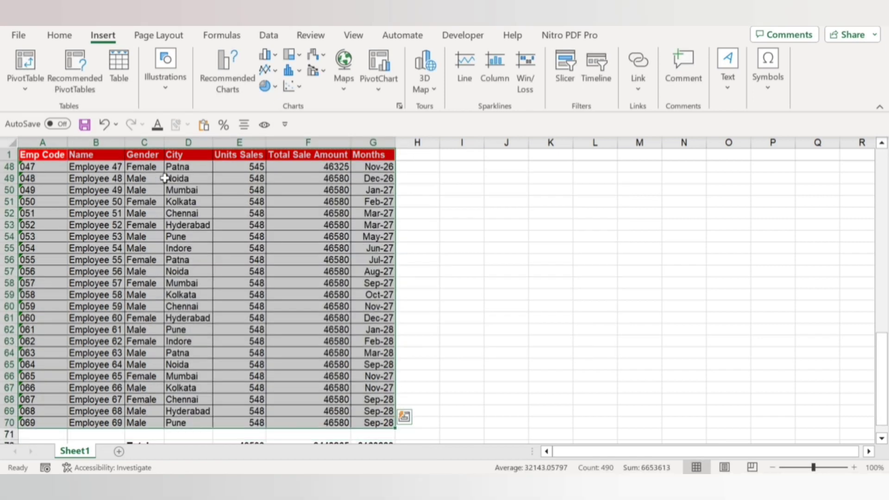
key(alt)
key(d)
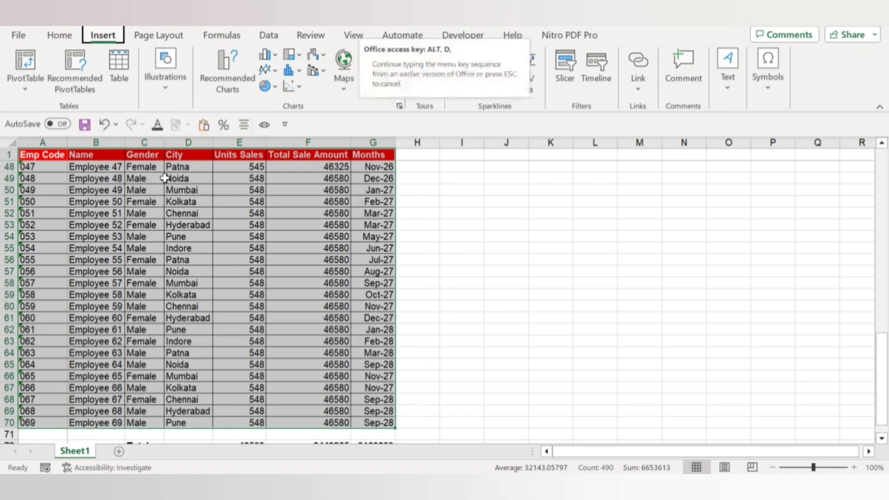
key(p)
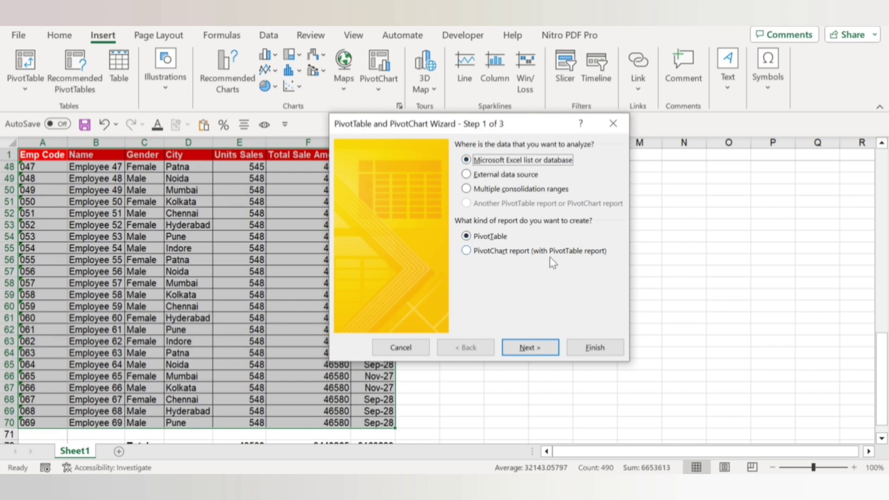
click(532, 351)
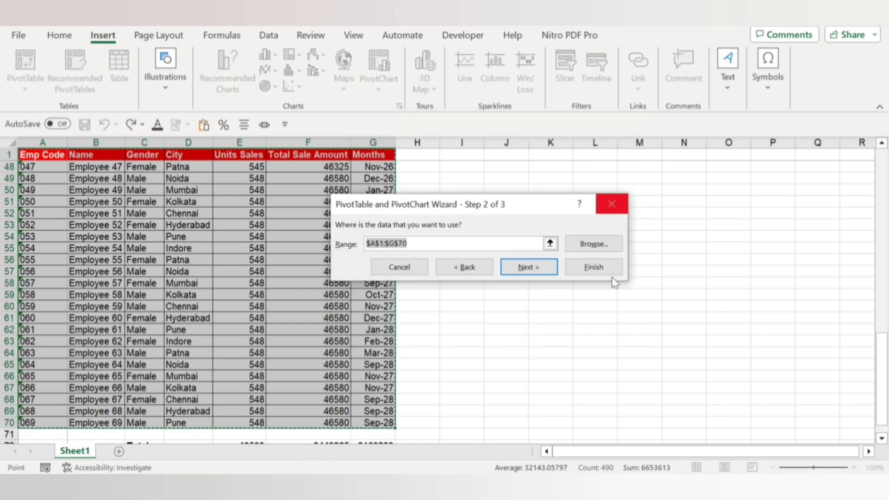
click(532, 273)
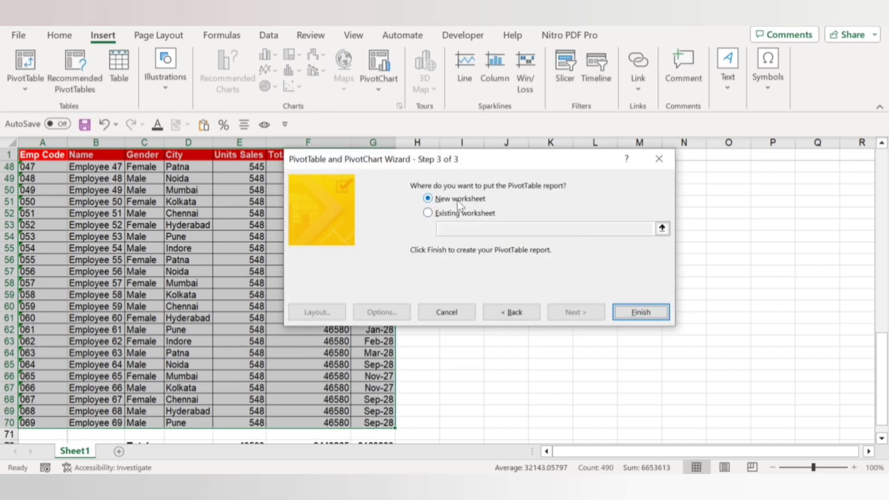
click(641, 312)
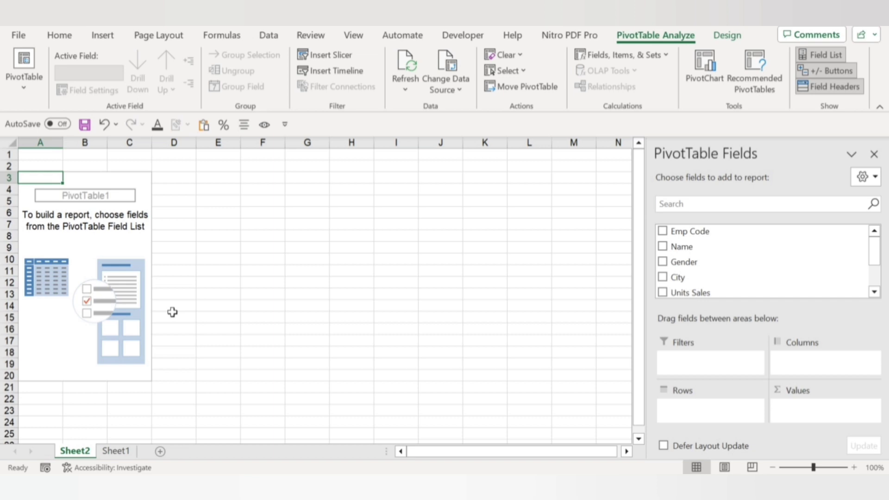
click(116, 451)
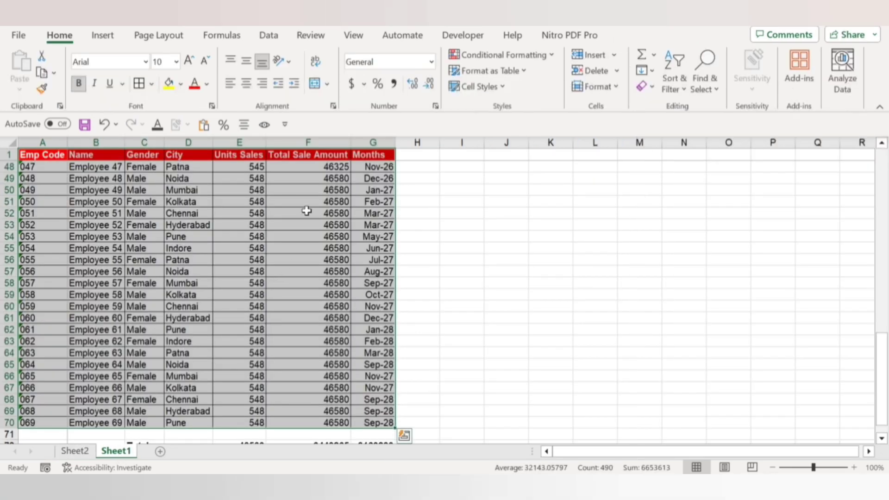
click(375, 142)
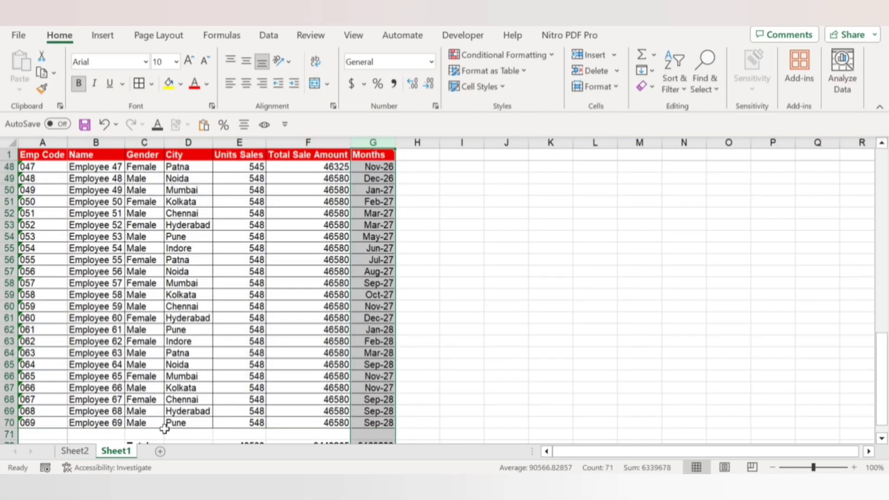
click(74, 451)
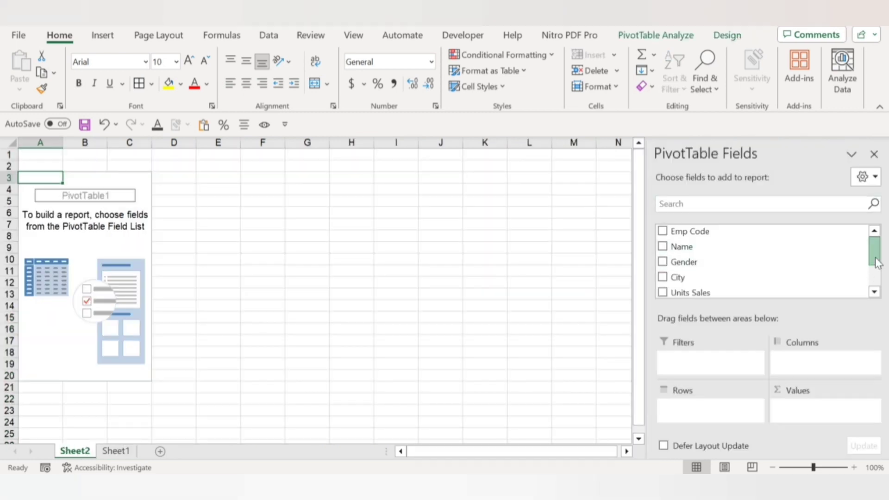
drag(874, 255, 881, 284)
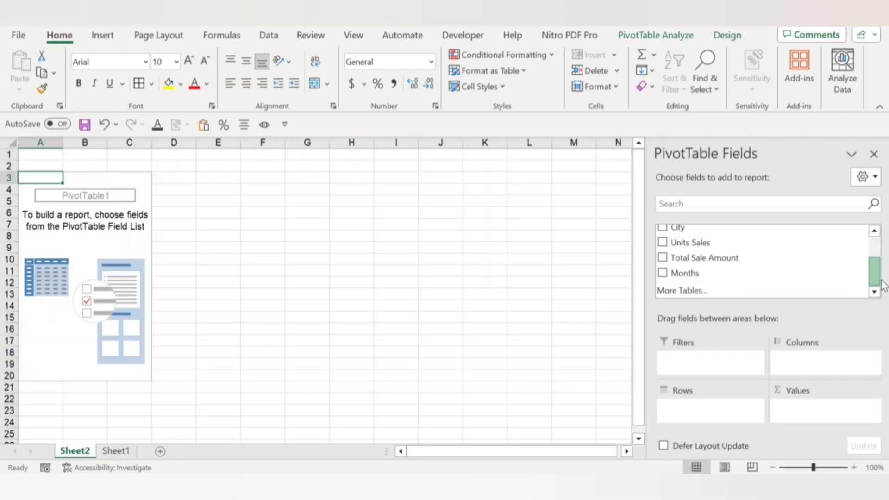
- Add Months as year rows and Total Sale Amount as summed values, totalling 3443265
click(662, 273)
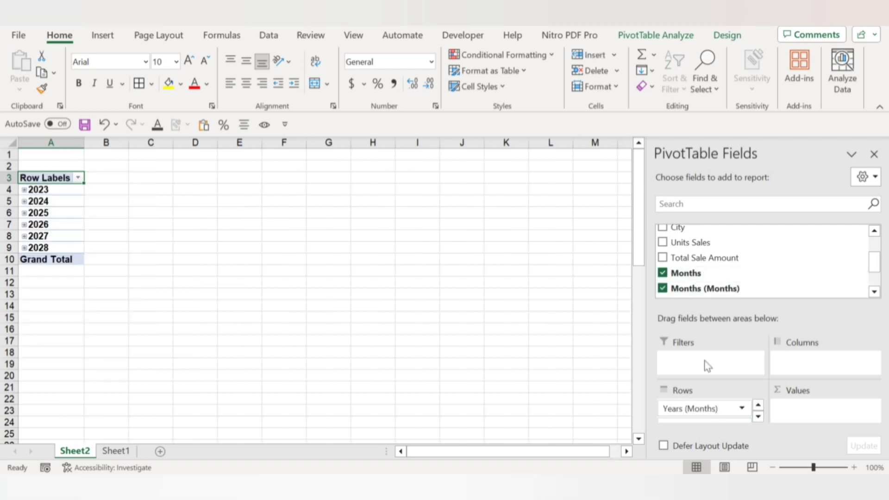
scroll(694, 259, up, 3)
scroll(703, 262, down, 2)
scroll(704, 264, up, 1)
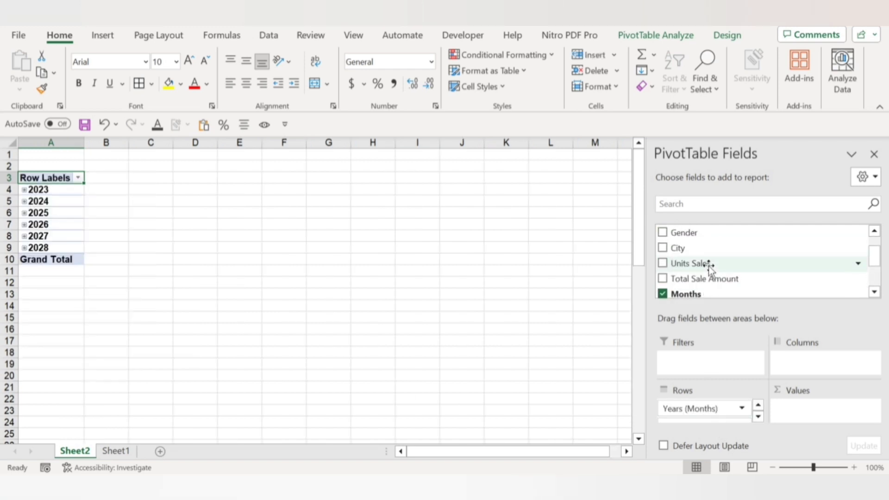
scroll(699, 267, down, 1)
scroll(691, 271, up, 1)
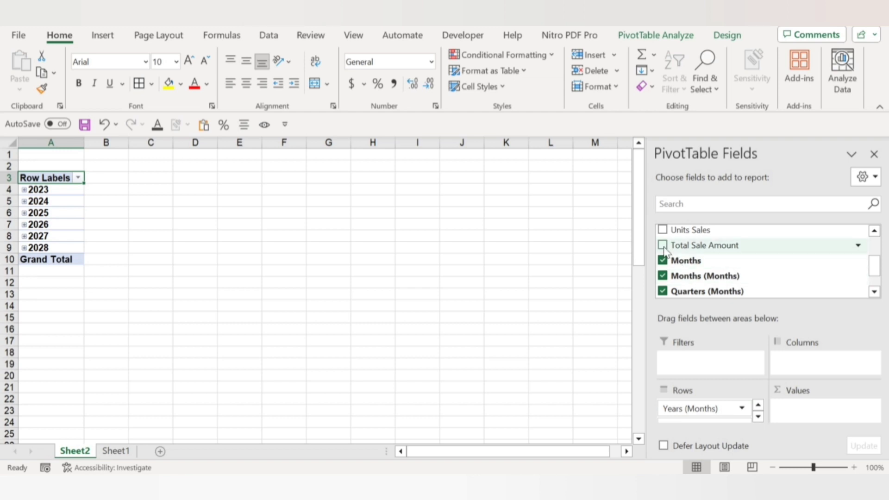
drag(663, 248, 832, 410)
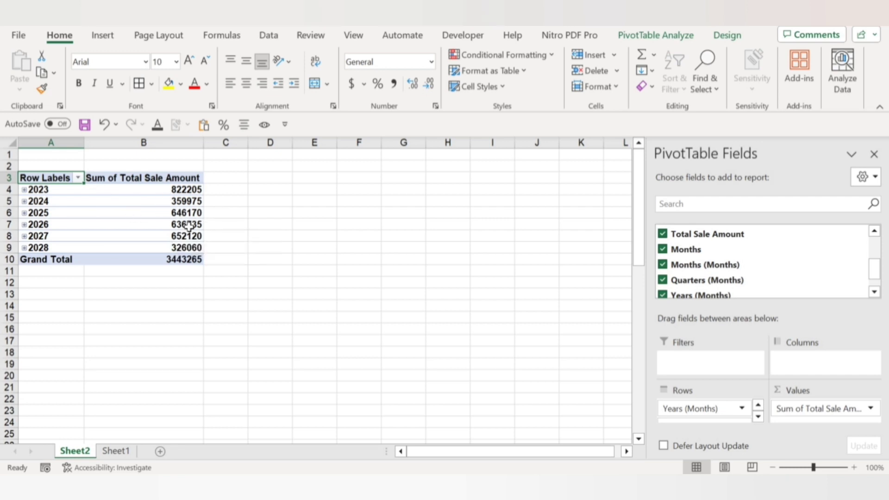
scroll(674, 299, down, 1)
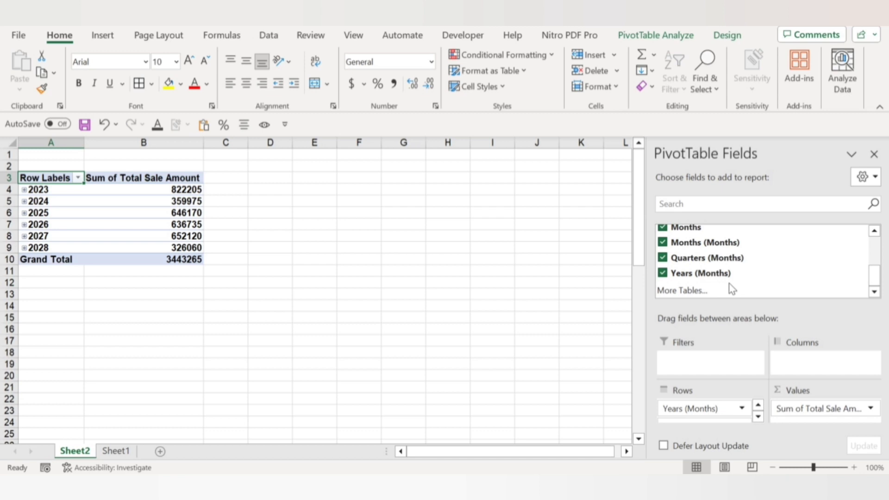
- Uncheck the Quarters and Months date groupings so rows list Jan-23 through Sep-28 individually
click(663, 274)
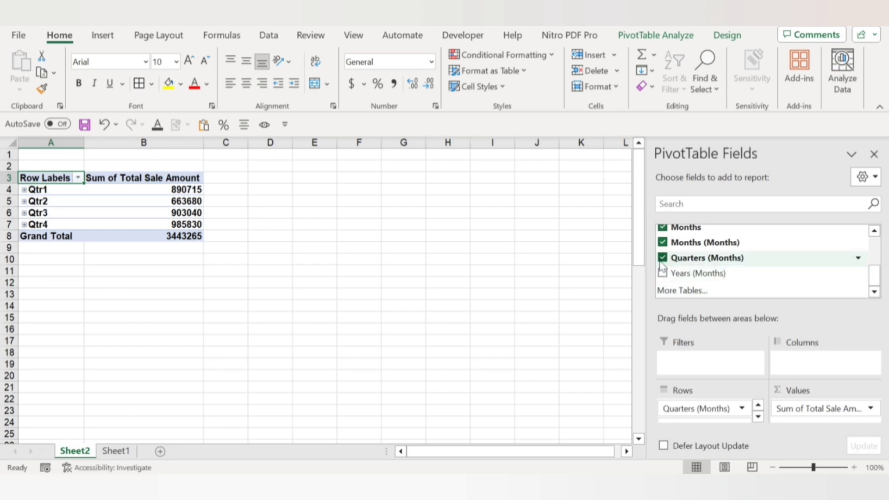
click(661, 259)
scroll(663, 266, up, 2)
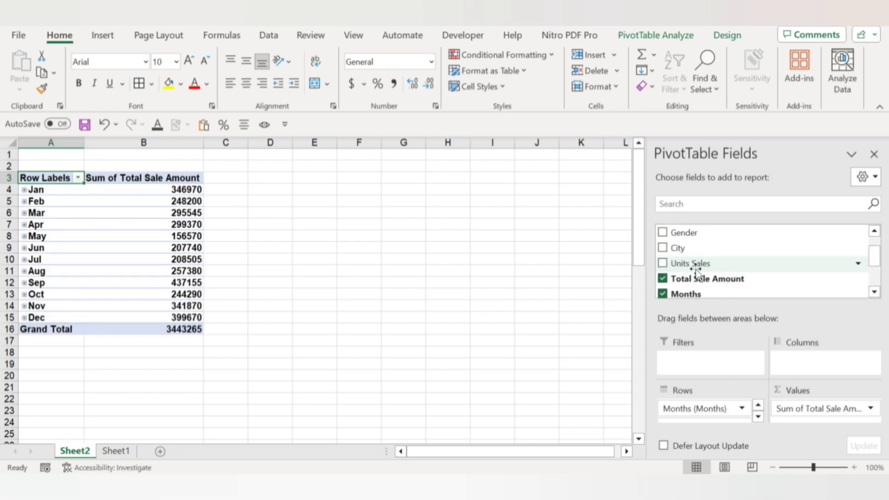
scroll(685, 282, down, 1)
click(663, 275)
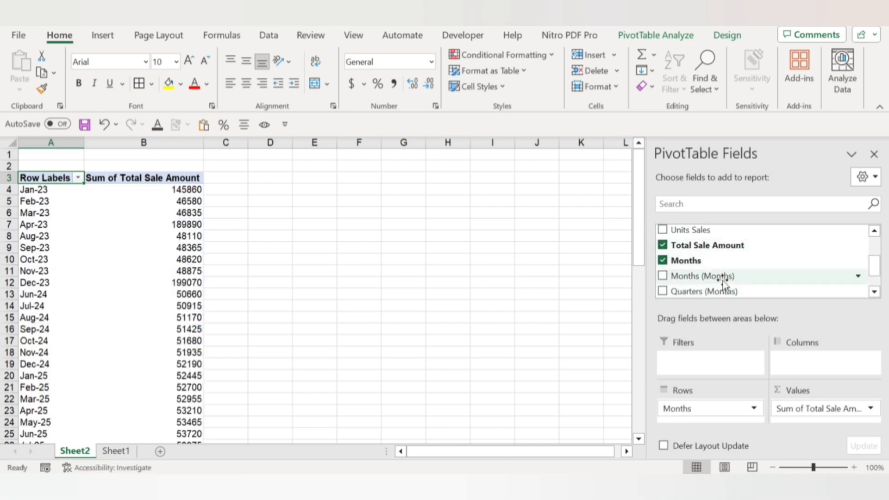
scroll(724, 277, down, 2)
scroll(129, 291, down, 3)
scroll(134, 296, down, 6)
scroll(139, 305, down, 7)
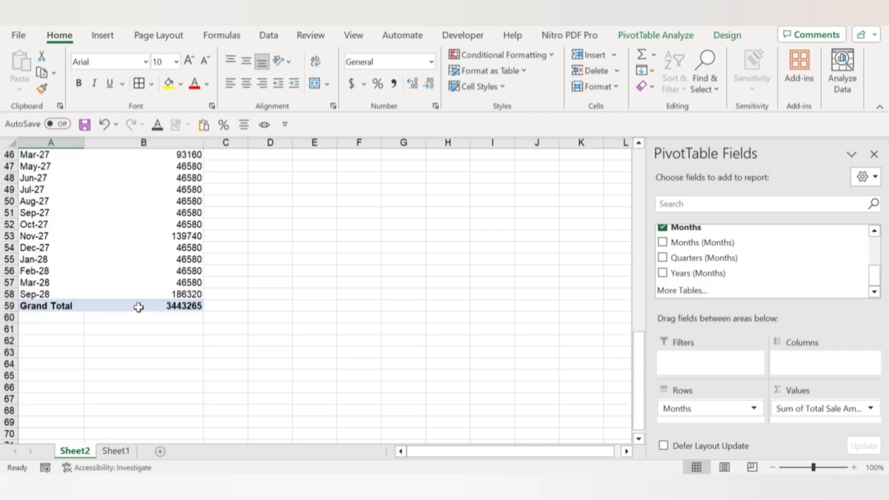
scroll(139, 308, up, 6)
scroll(138, 308, up, 10)
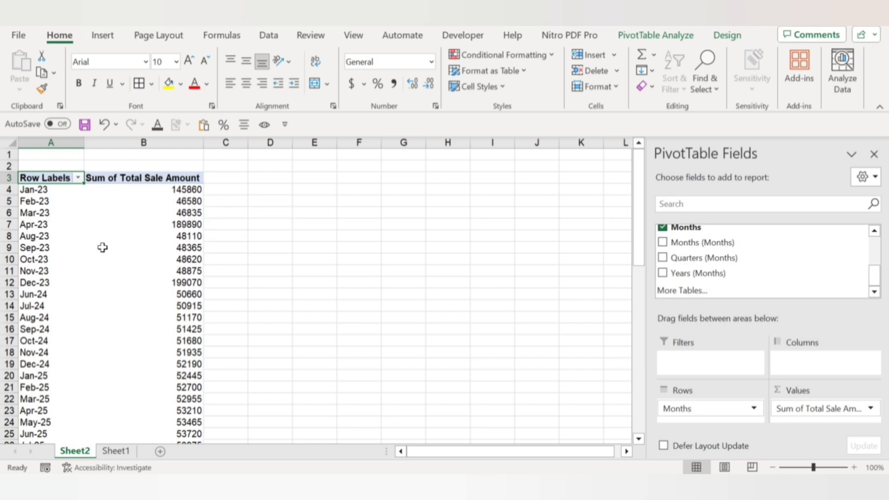
scroll(64, 273, down, 1)
scroll(64, 274, down, 1)
scroll(67, 275, down, 2)
scroll(74, 283, down, 4)
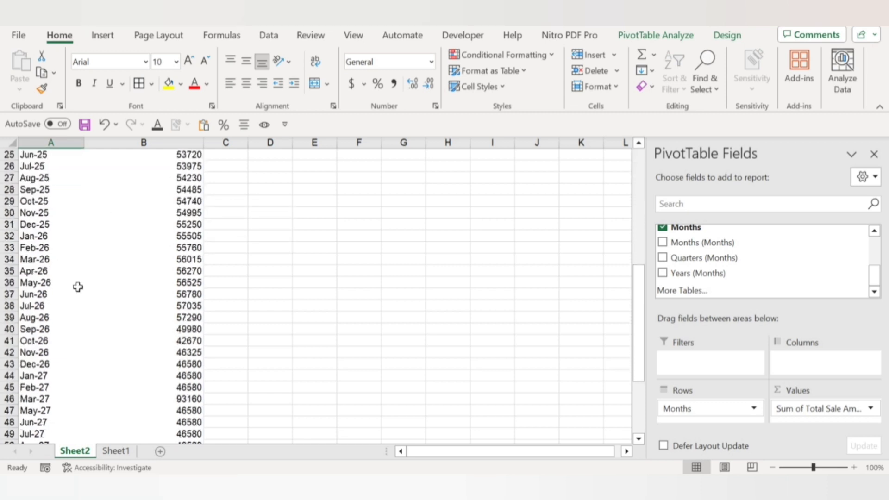
scroll(78, 287, down, 5)
scroll(78, 286, down, 1)
scroll(79, 288, up, 5)
scroll(79, 287, up, 2)
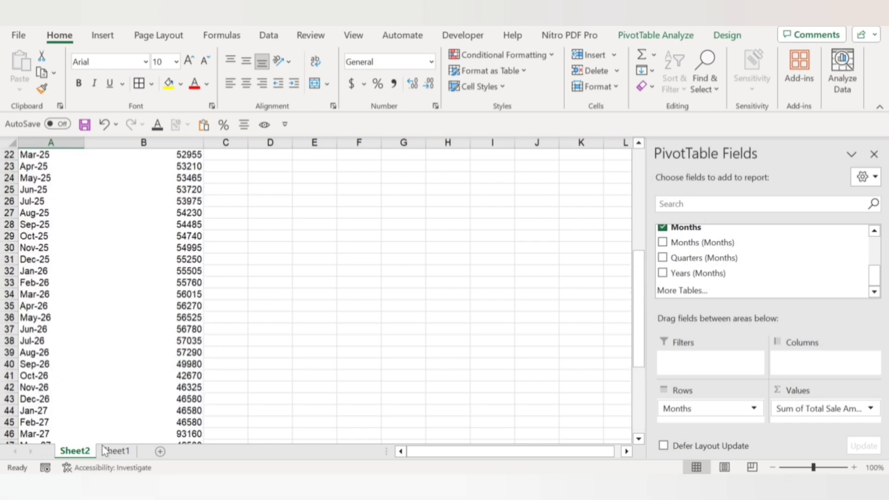
scroll(80, 287, up, 7)
click(122, 451)
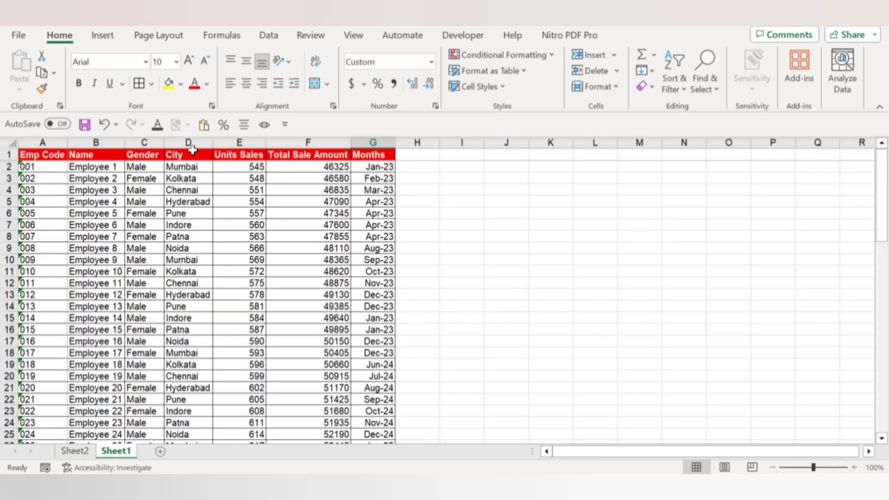
click(188, 143)
click(371, 142)
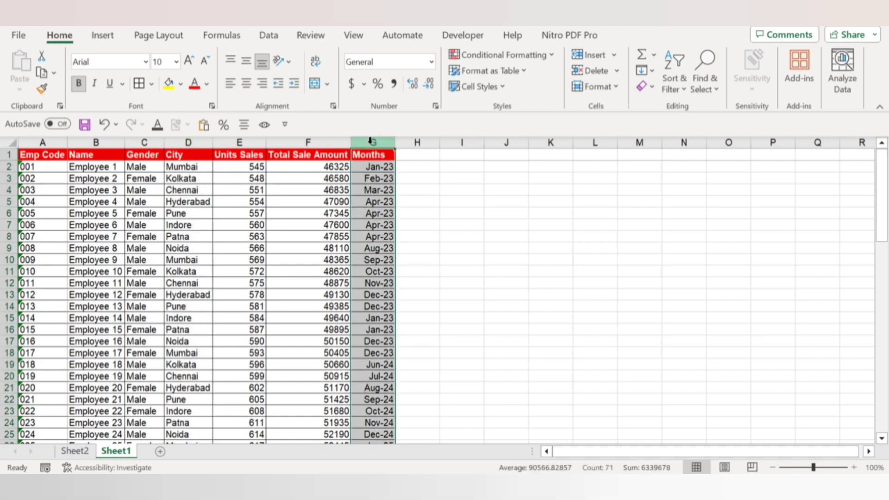
click(188, 142)
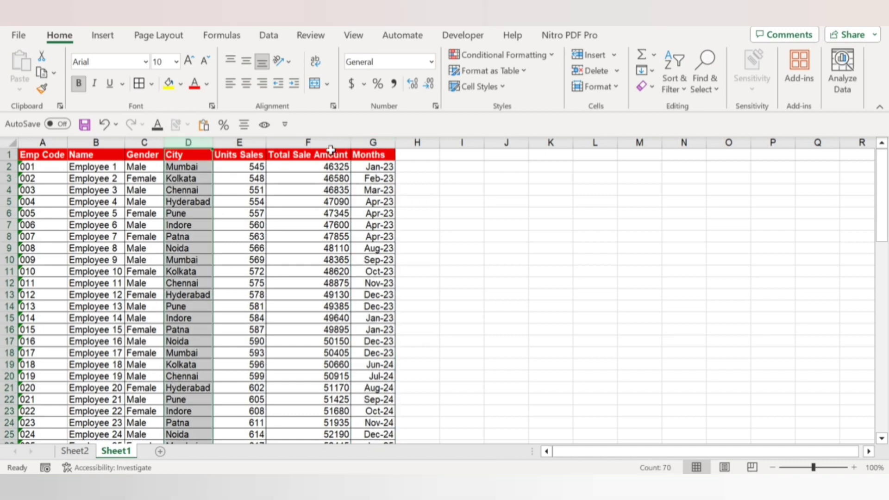
click(330, 143)
click(74, 450)
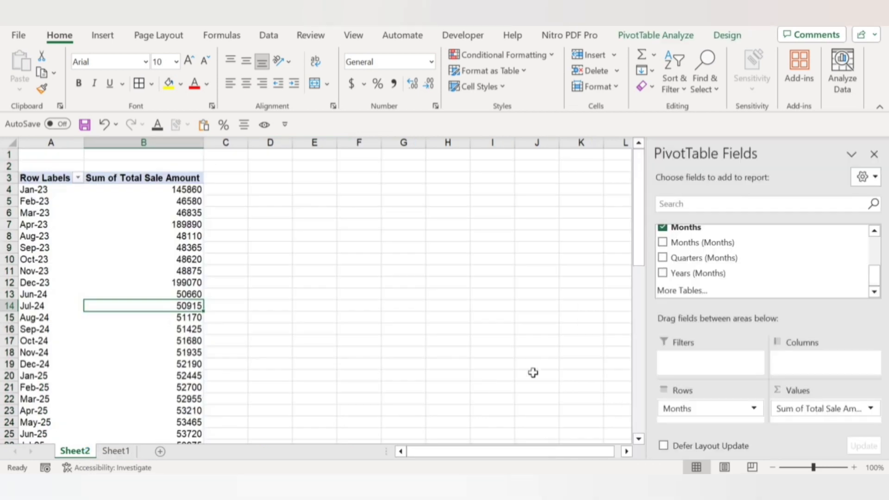
scroll(787, 276, up, 5)
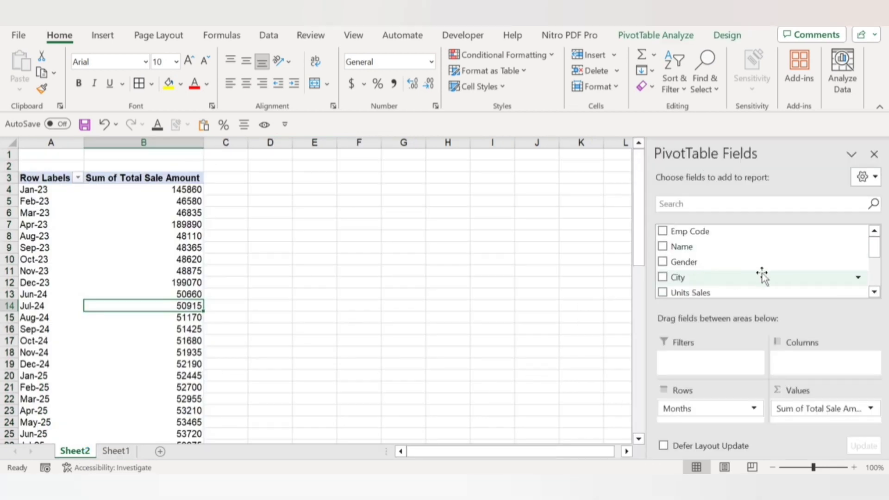
- Replace Months with City as row labels and re-add Total Sale Amount as the summed value
scroll(761, 274, down, 3)
click(662, 256)
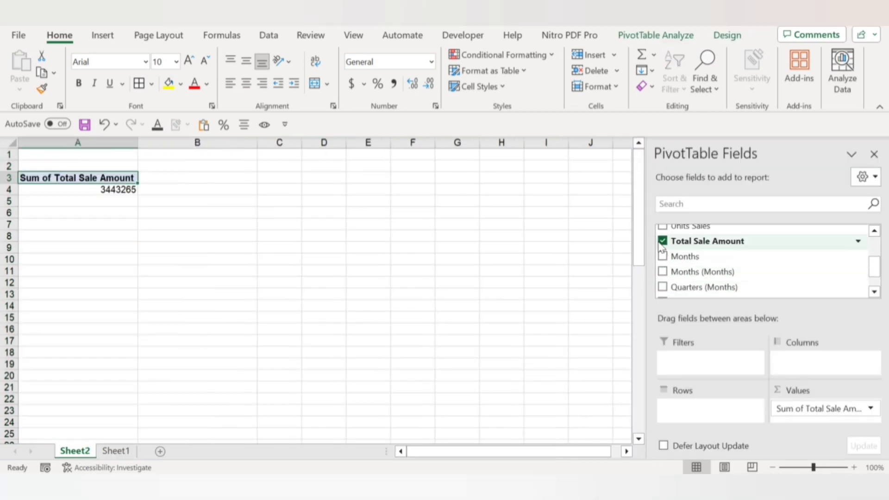
click(662, 240)
scroll(703, 248, up, 3)
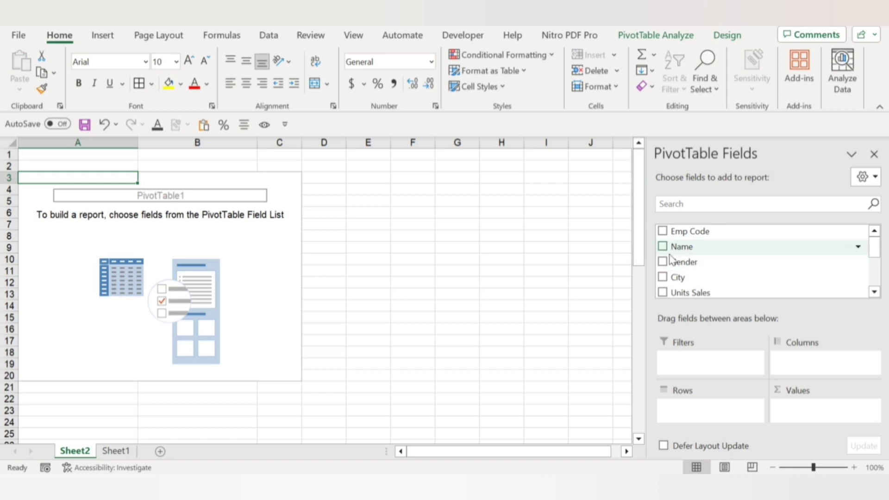
scroll(670, 257, down, 1)
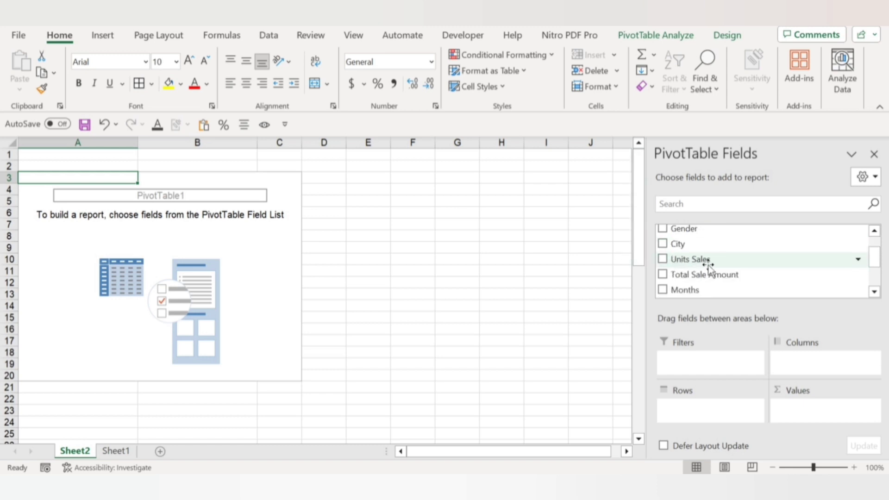
click(662, 244)
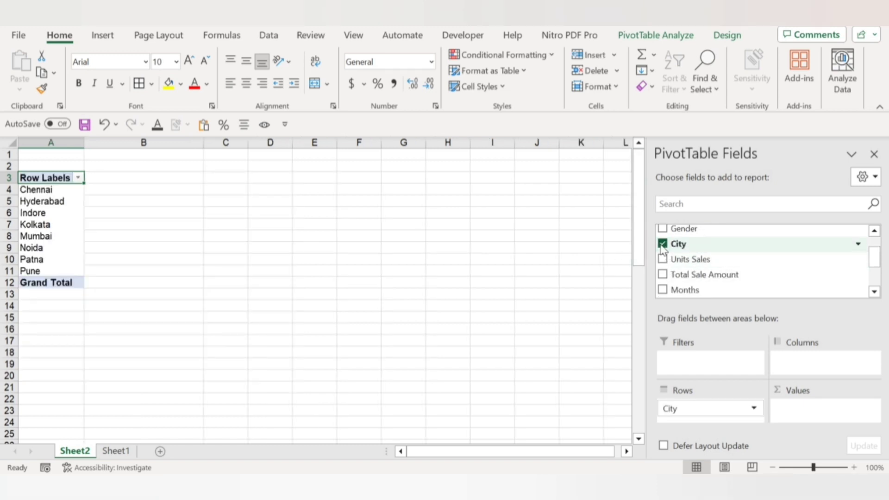
click(662, 274)
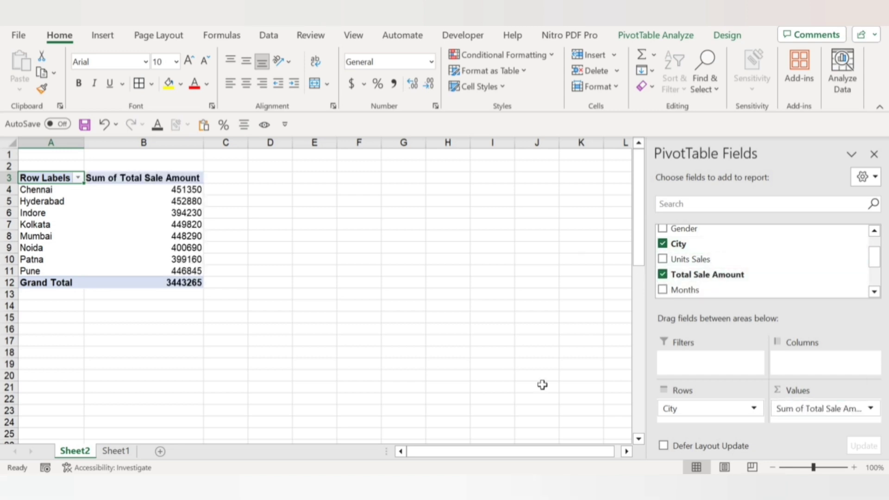
click(71, 374)
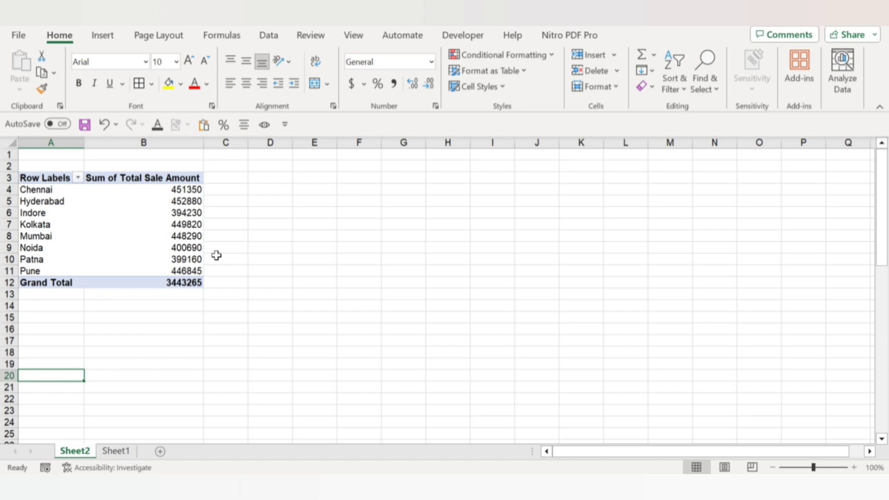
- Drill into Chennai's 451350 total to list its 9 records on Sheet3, then return to Sheet2
click(139, 316)
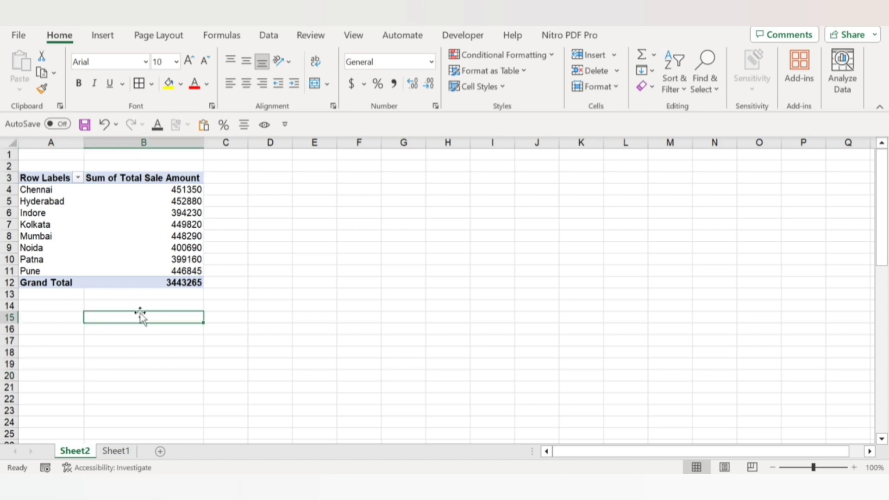
double_click(178, 193)
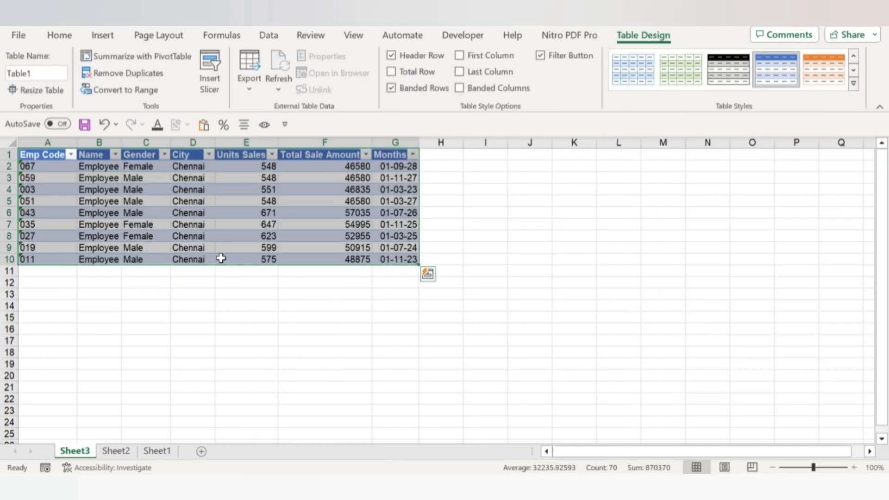
click(108, 453)
click(144, 305)
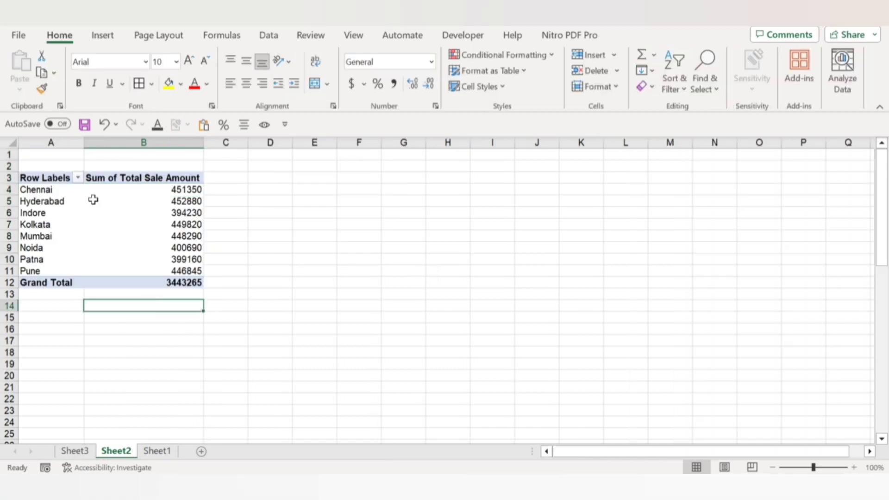
- Filter the city row labels to show only Hyderabad
click(78, 178)
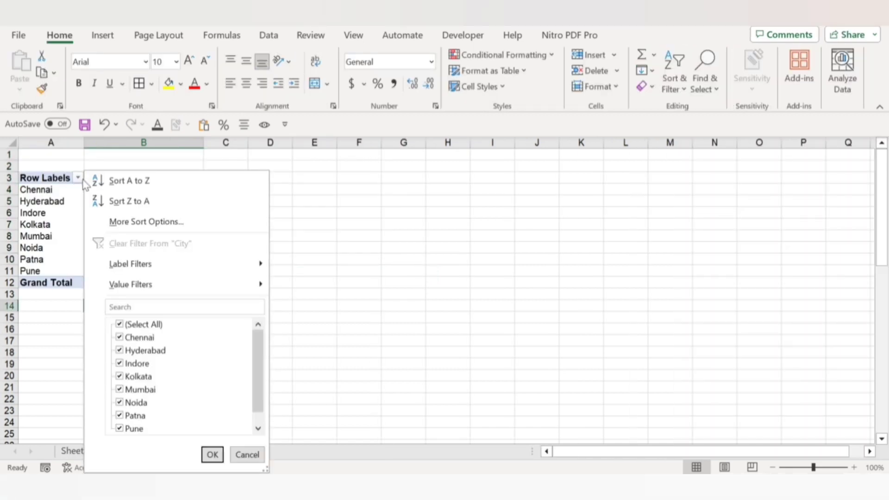
click(132, 324)
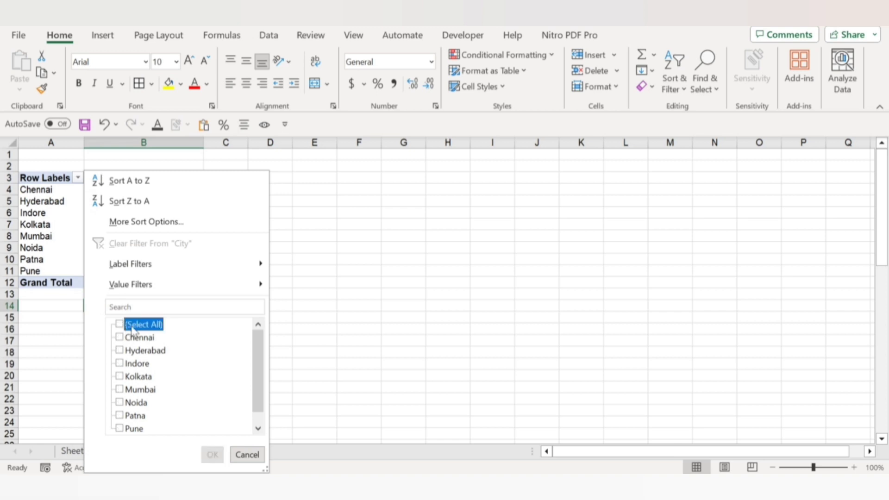
click(148, 350)
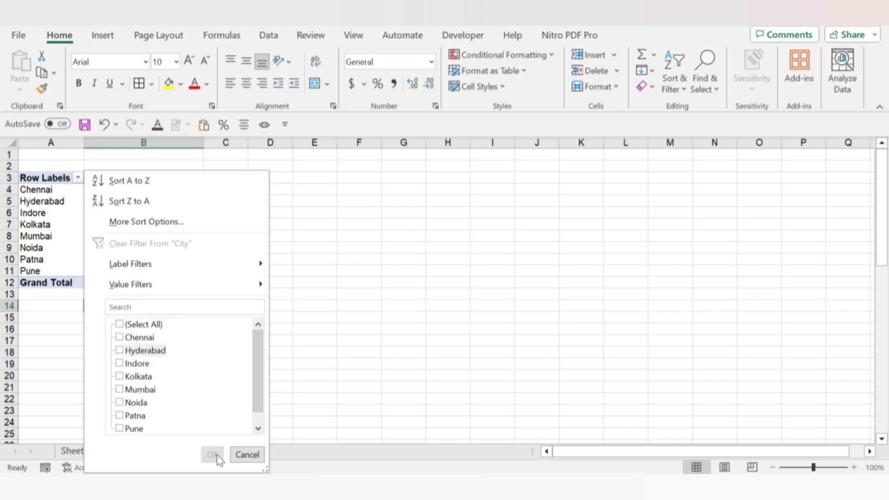
click(120, 350)
click(211, 454)
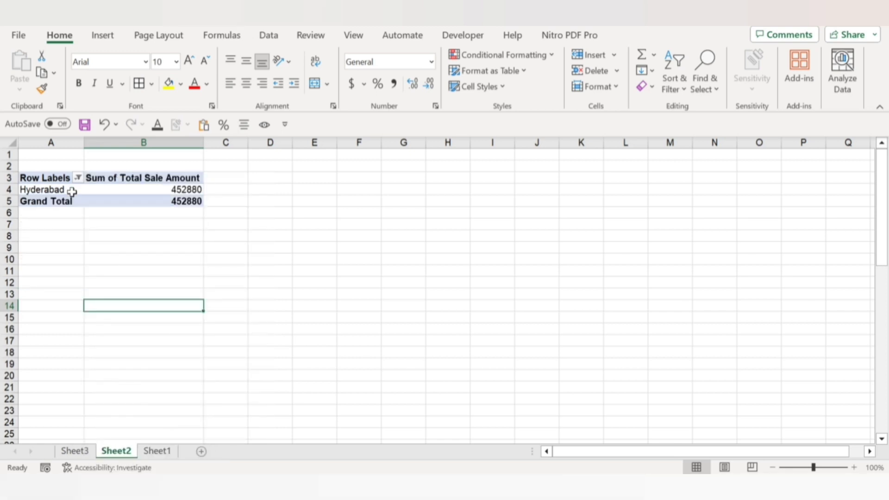
- Reselect all cities in the Row Labels filter so all eight cities show again
click(78, 177)
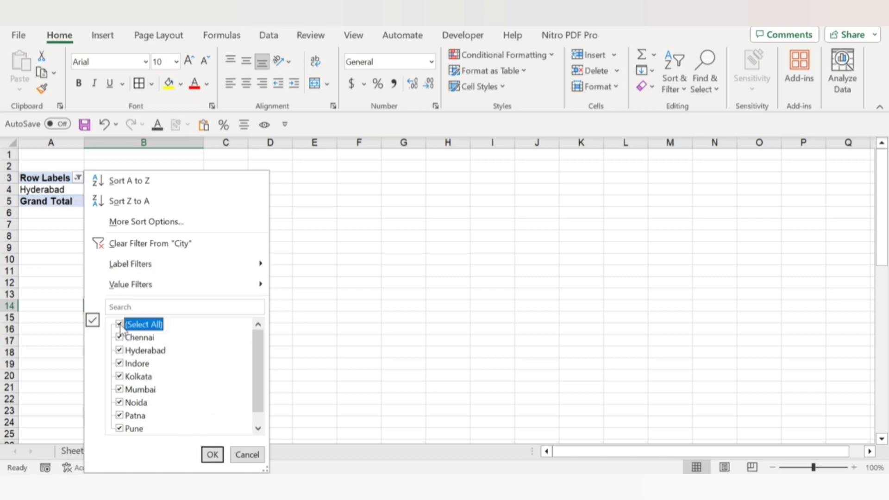
click(212, 454)
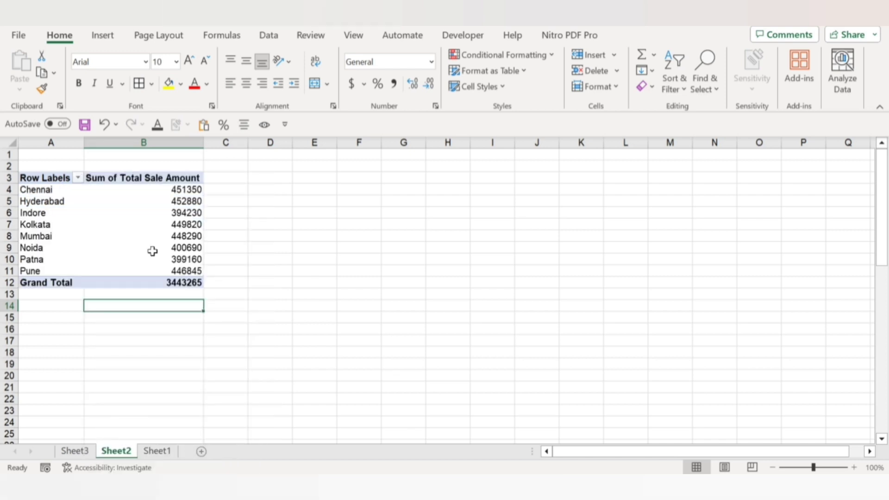
click(160, 193)
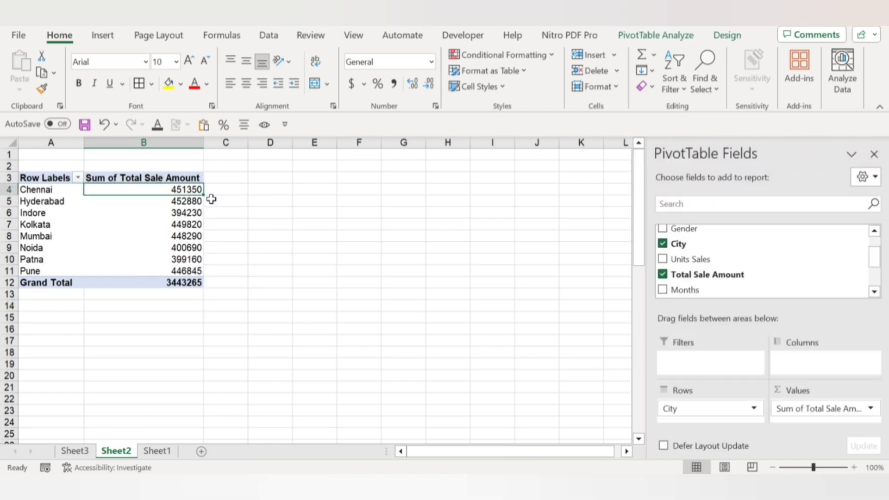
- On Sheet1, delete the Total Sale Amount values in cells F12 through F17
click(77, 177)
click(51, 202)
click(87, 454)
click(160, 452)
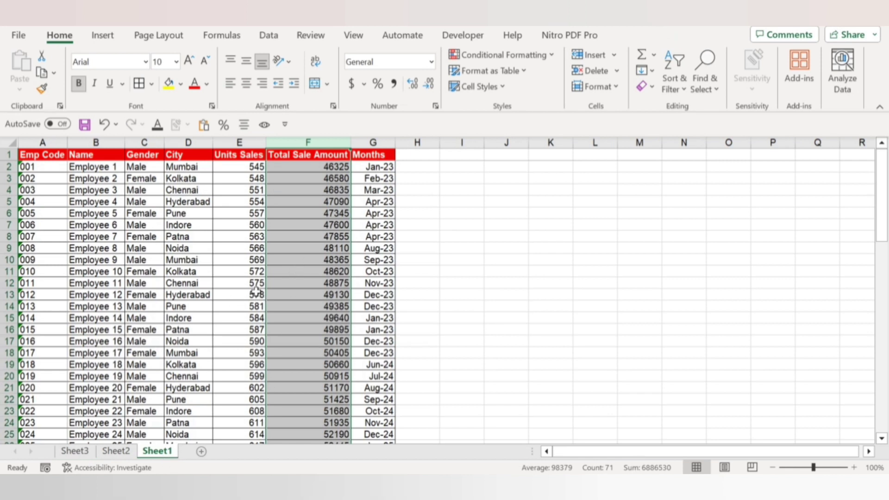
click(283, 283)
key(shift+Down)
key(shift+Down)
key(shift+Down)
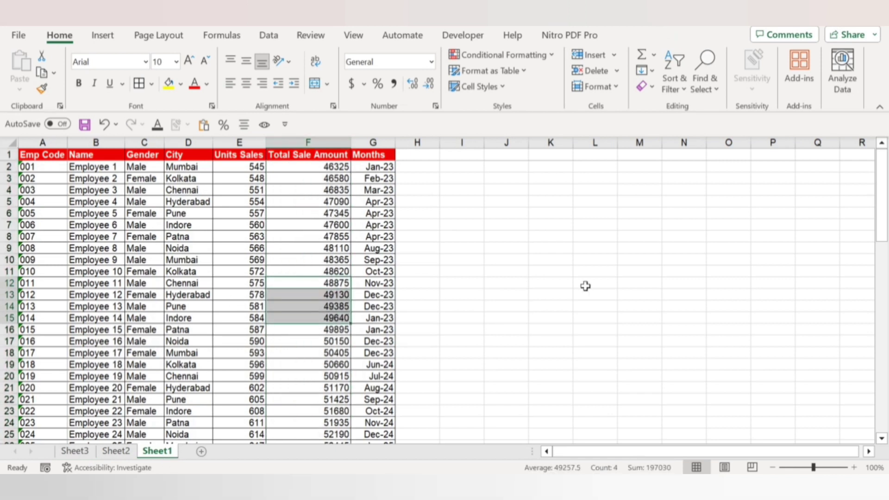
key(shift+Down)
key(shift+Down)
key(Delete)
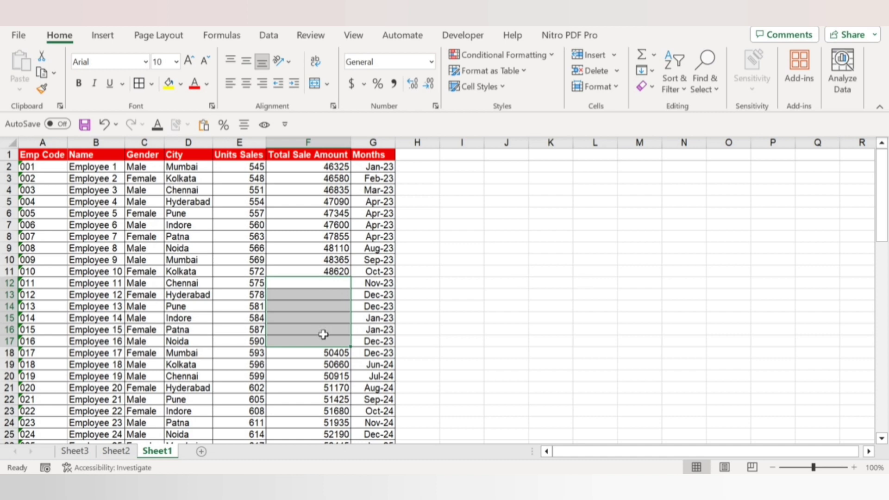
- Return to the Sheet2 pivot and select the Indore total
click(116, 451)
click(148, 341)
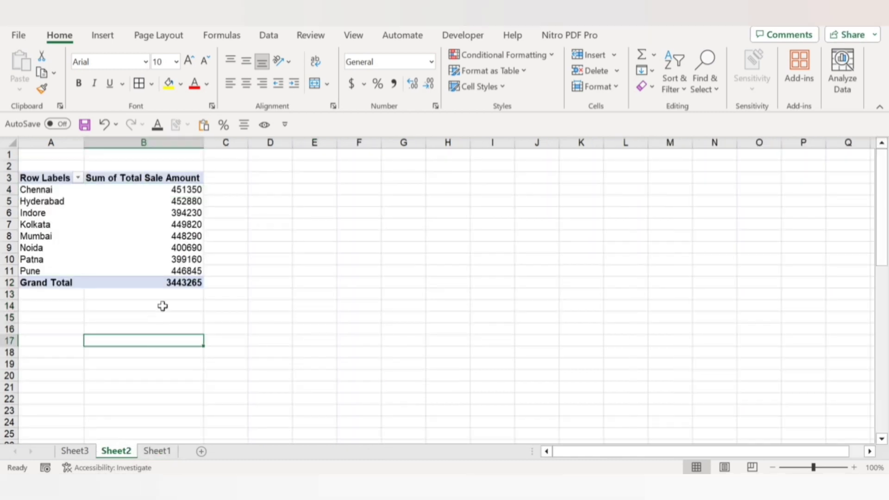
click(145, 212)
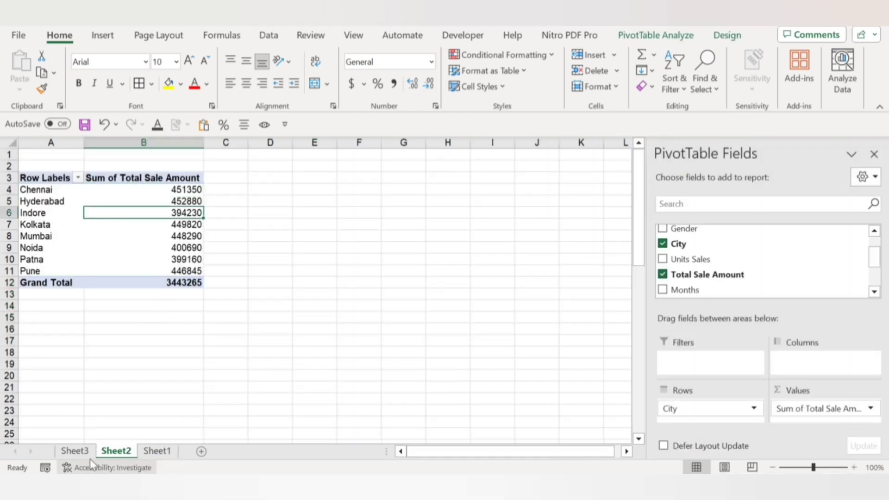
- Delete the Sheet3 tab holding the Chennai records, confirming the deletion, and return to Sheet2
click(74, 451)
right_click(122, 456)
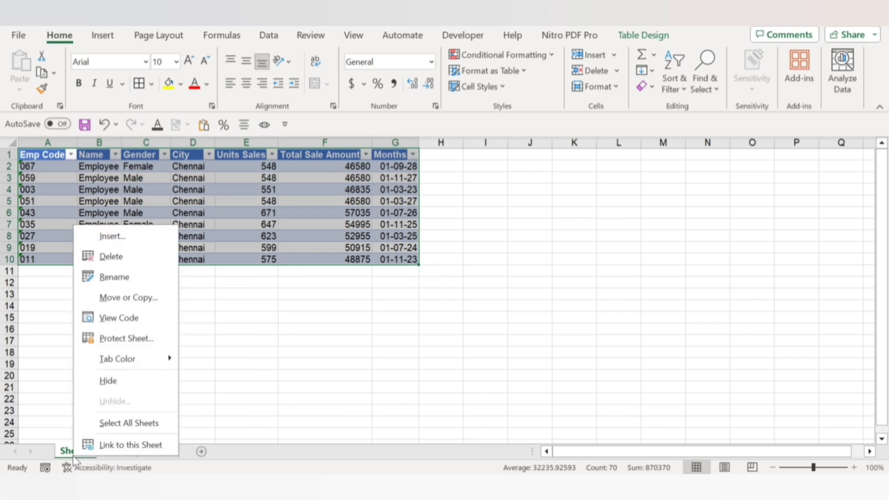
click(121, 259)
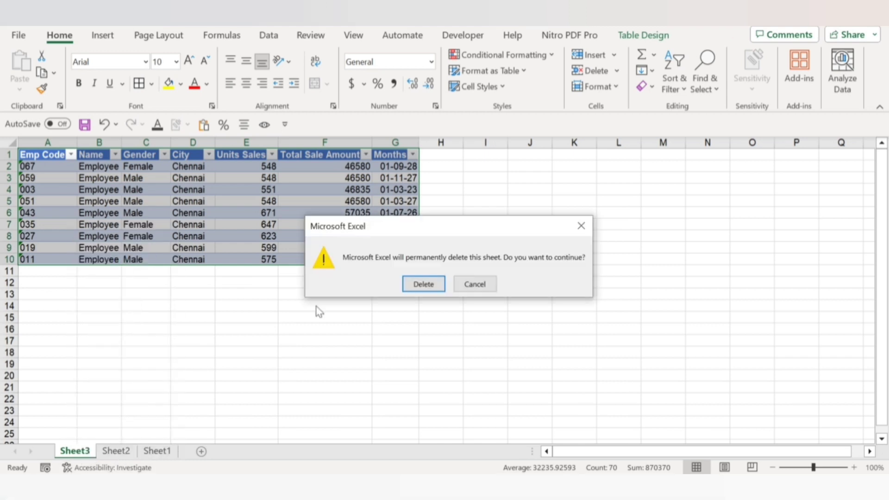
click(424, 281)
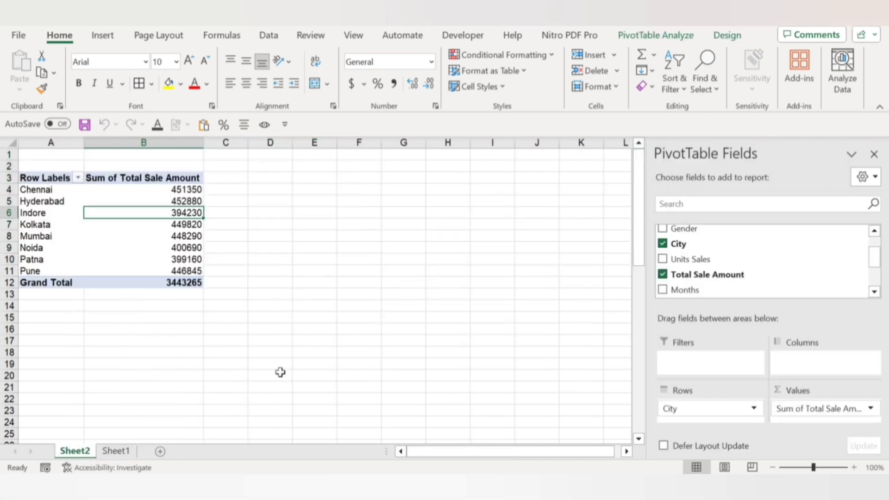
click(116, 450)
click(74, 450)
mouse_move(186, 236)
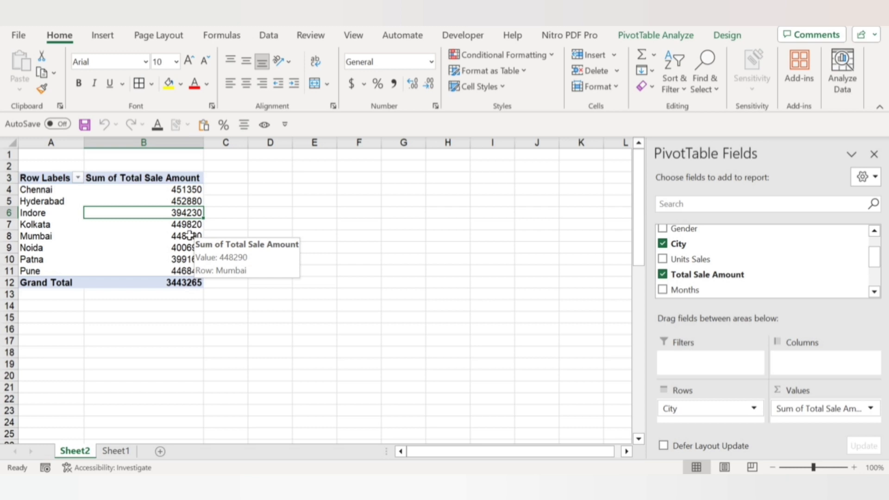
- Refresh the city PivotTable from the edited data, dropping the grand total to 3146190
right_click(133, 236)
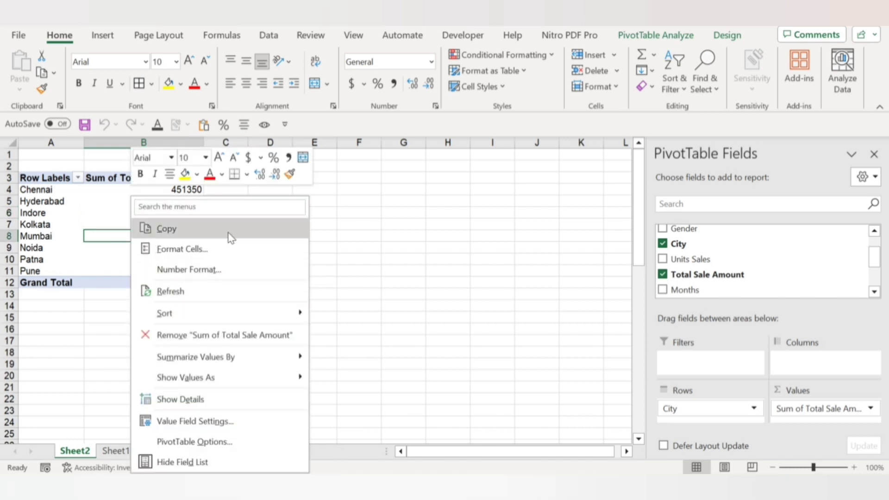
key(Escape)
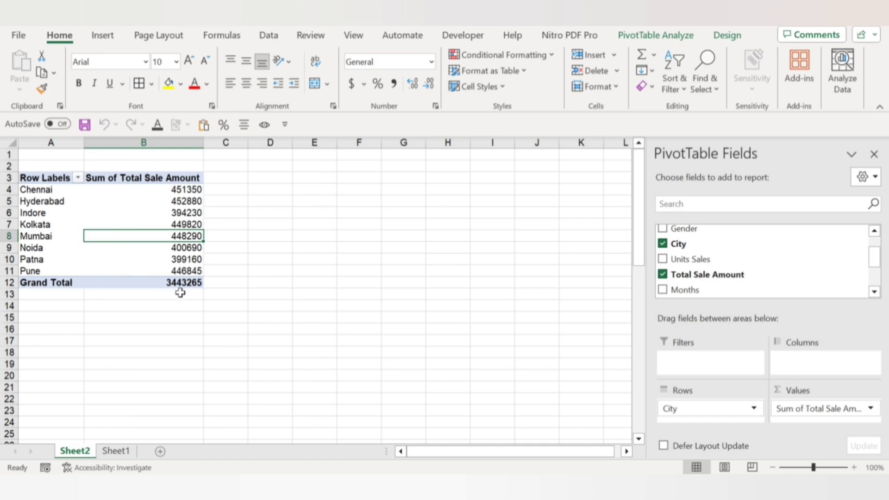
right_click(109, 202)
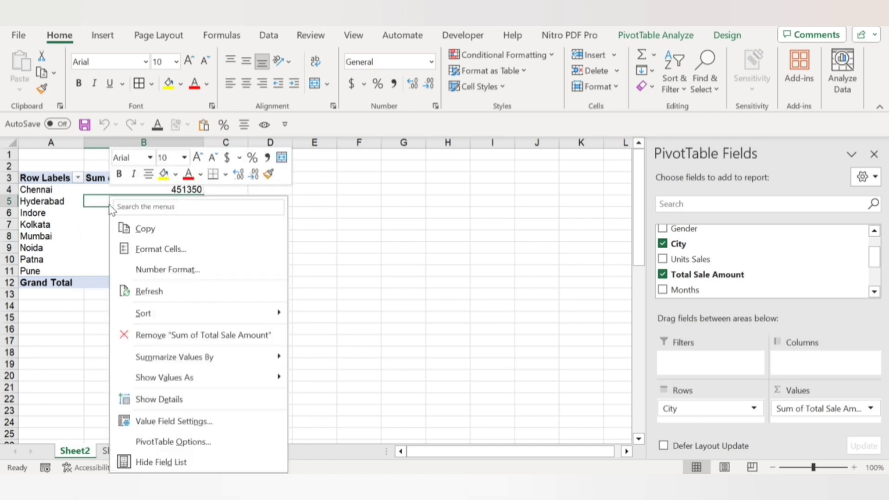
click(158, 292)
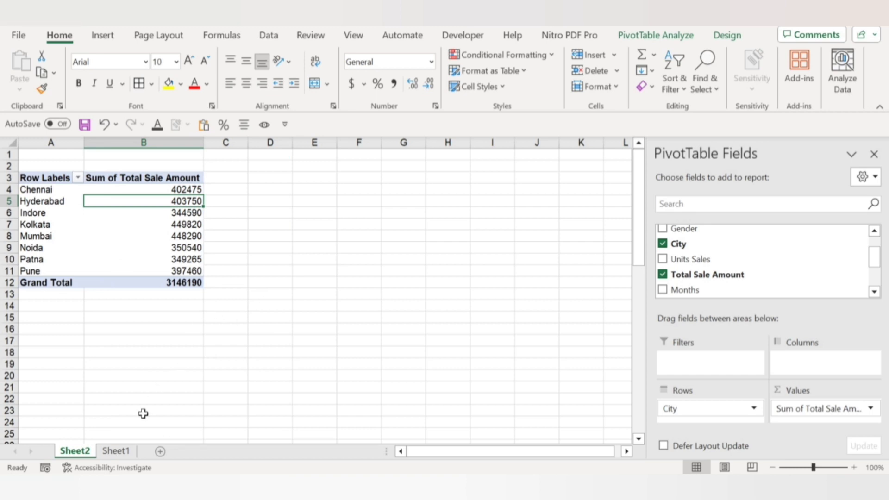
- Check the edited Sheet1 data, then undo the refresh to restore the 3443265 grand total
click(126, 451)
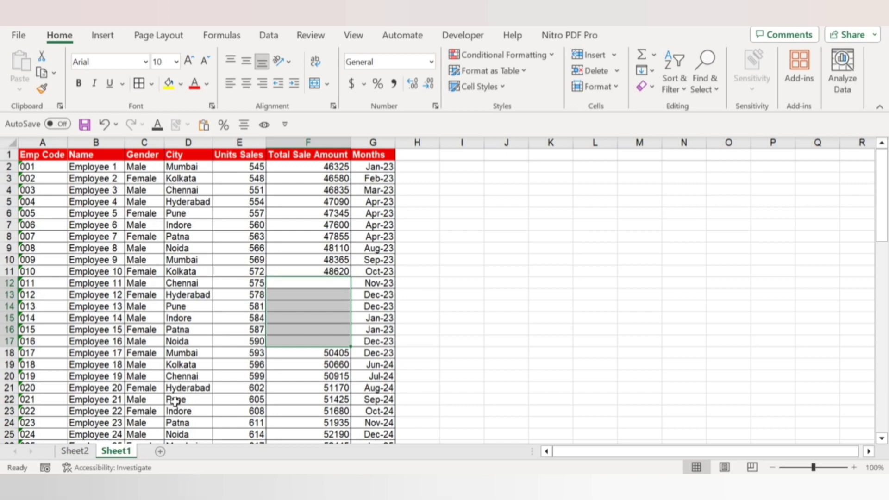
key(ctrl+Page_Up)
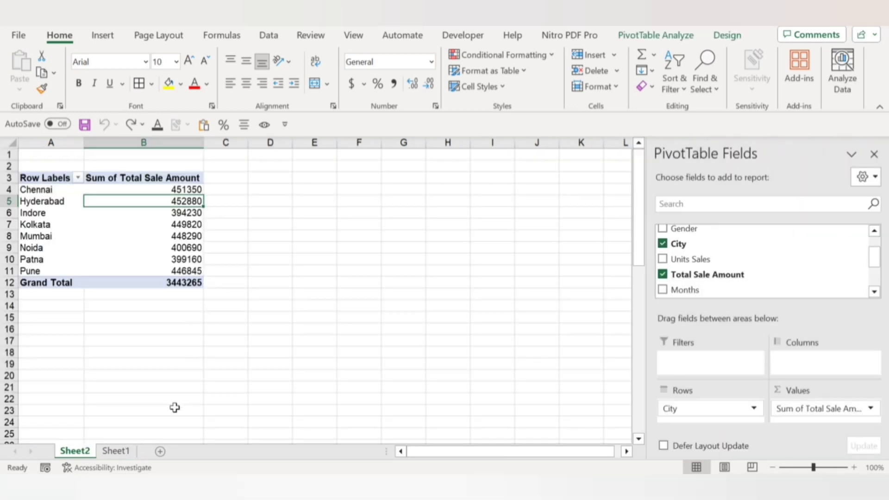
click(167, 330)
click(377, 303)
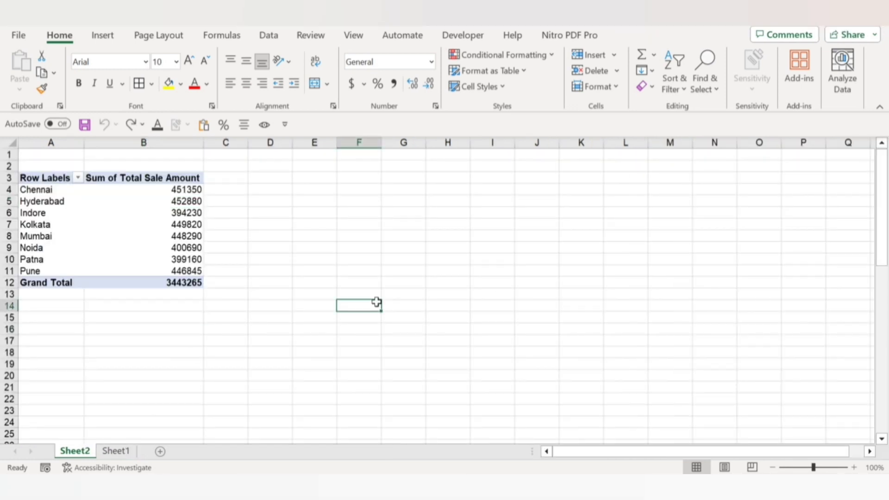